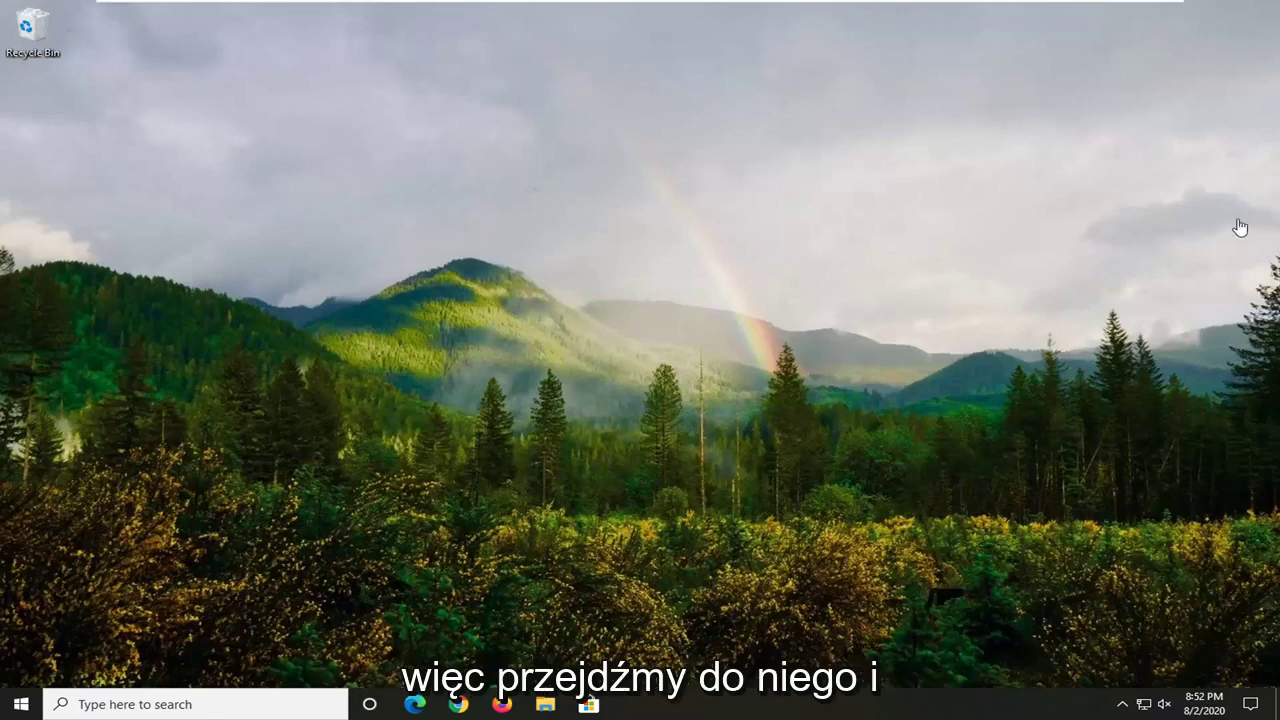
Search Windows for "device manager" and open Device Manager
click(12, 708)
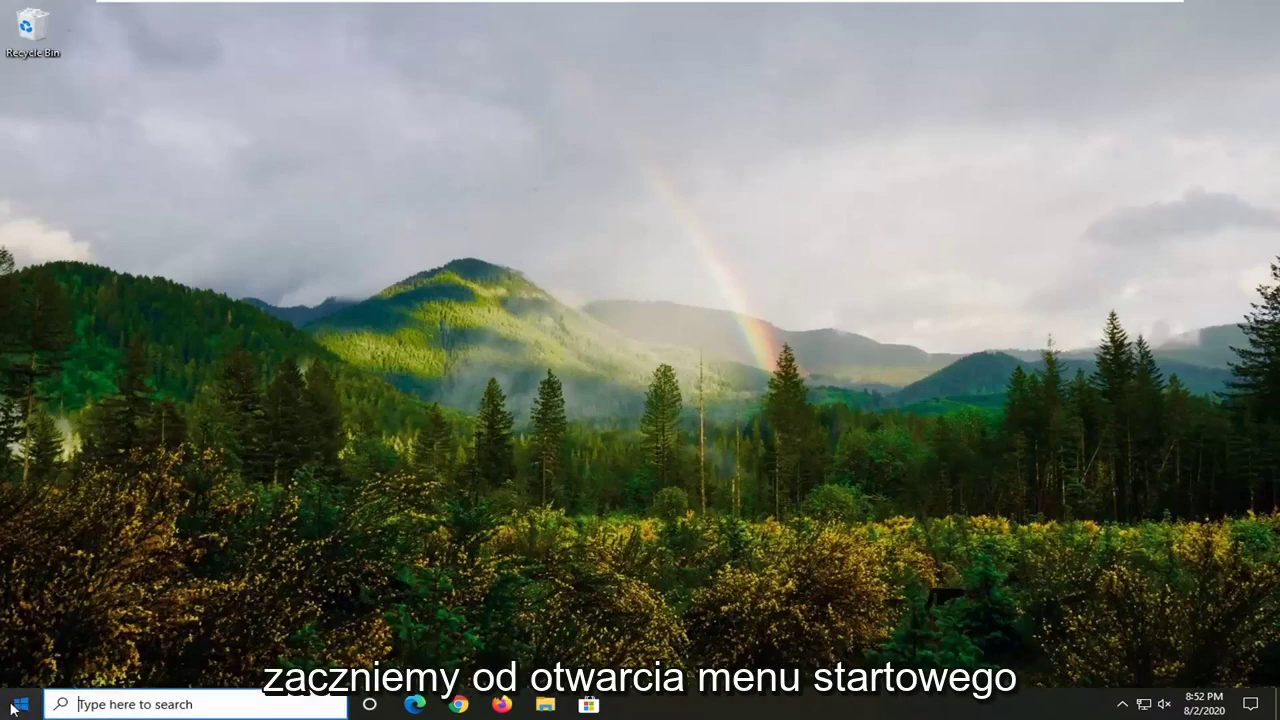
text(device)
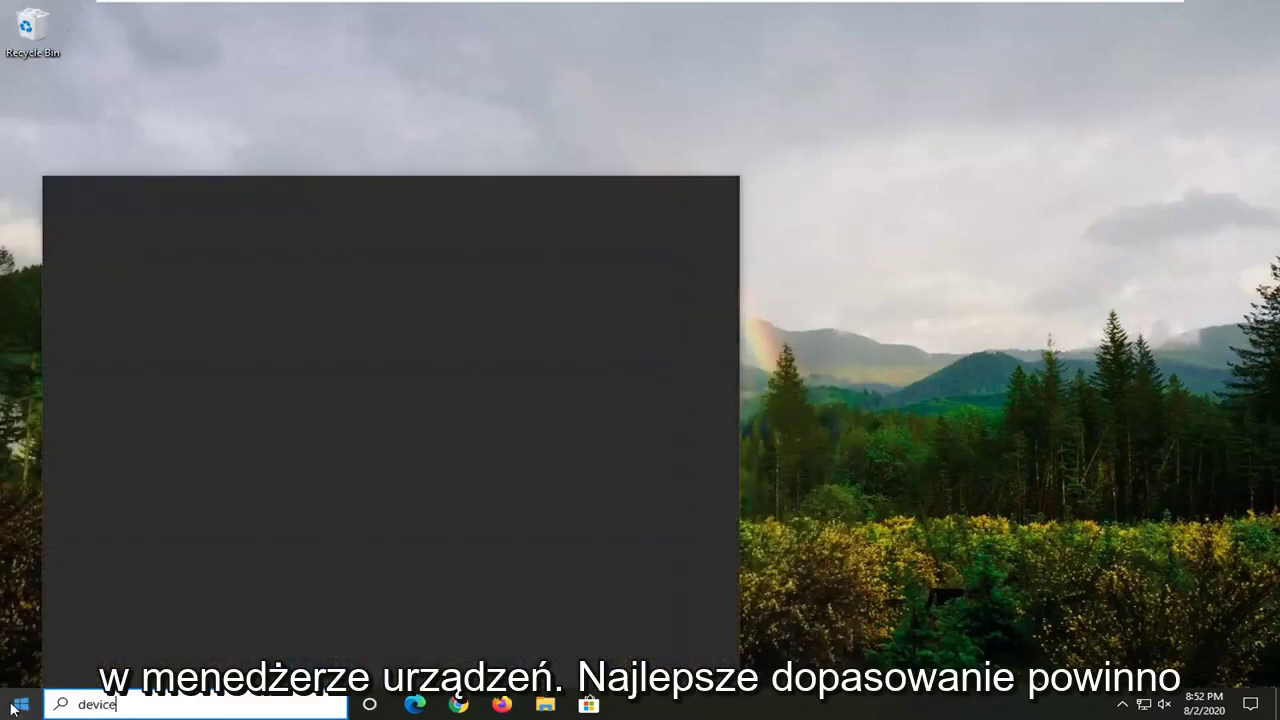
text( manager)
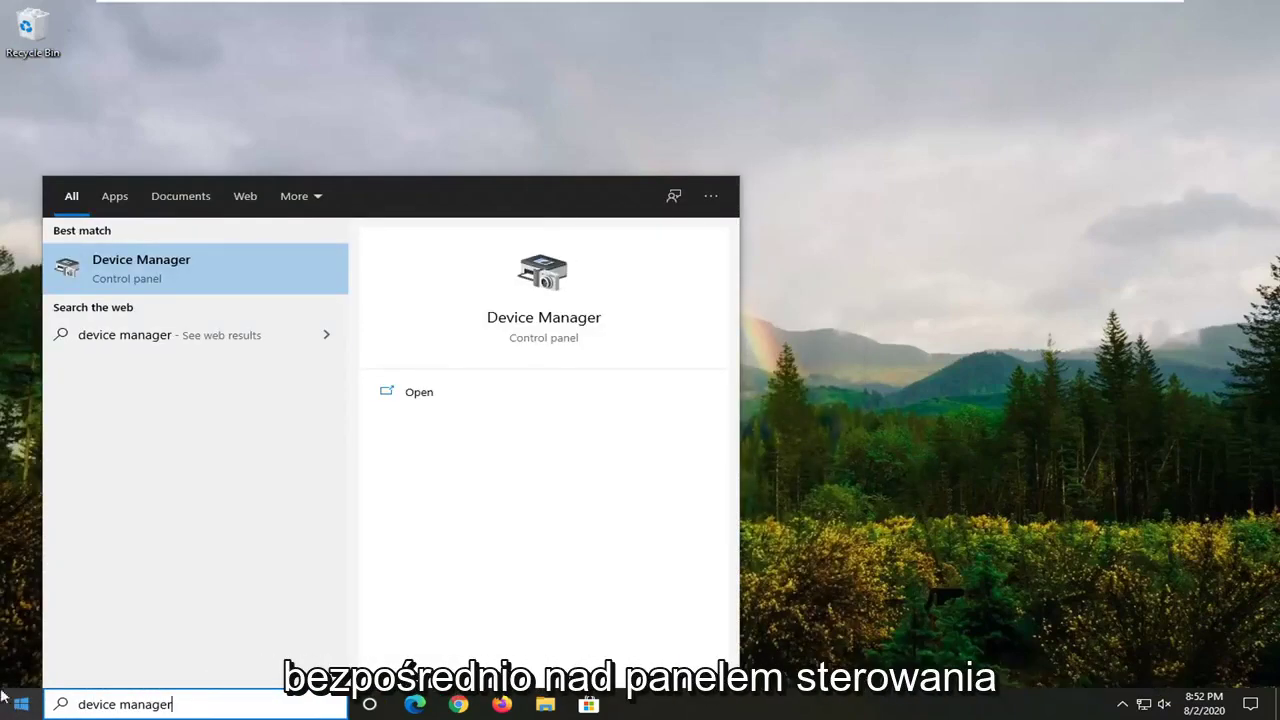
click(177, 264)
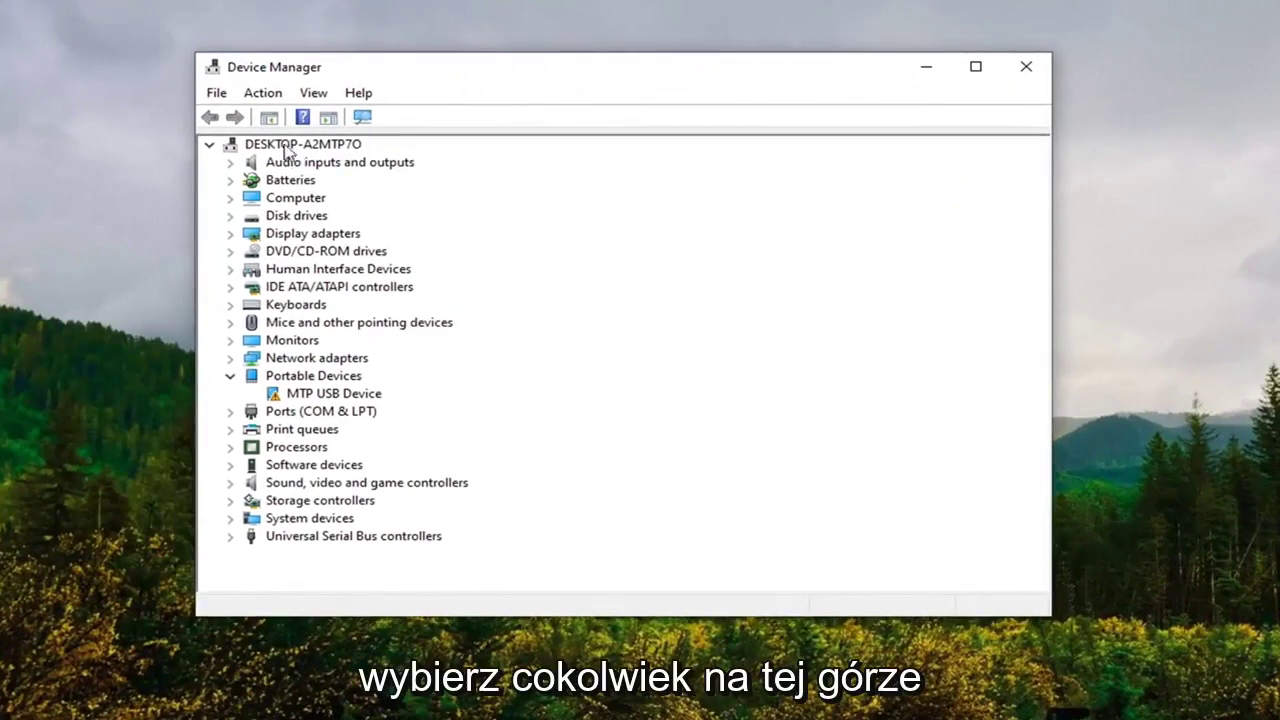
Select the computer's root entry in the device tree and start the Add Hardware wizard for legacy hardware
click(268, 146)
click(209, 146)
click(210, 146)
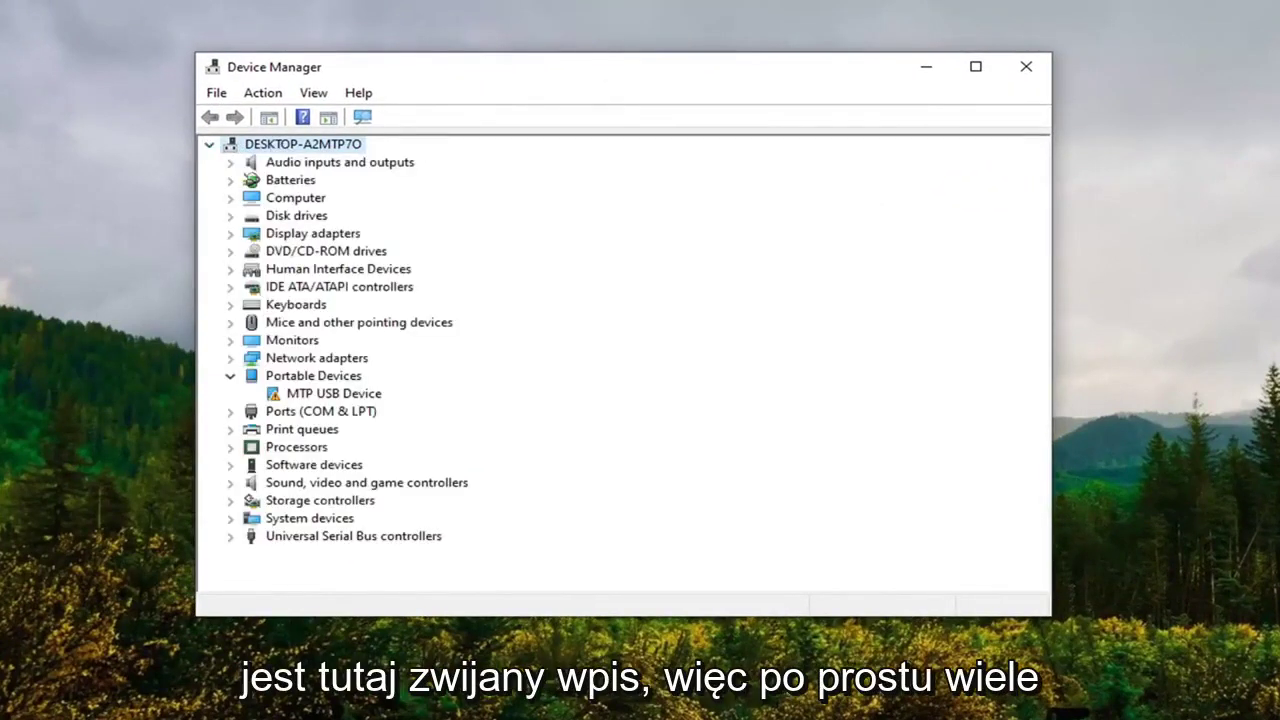
click(265, 95)
click(276, 139)
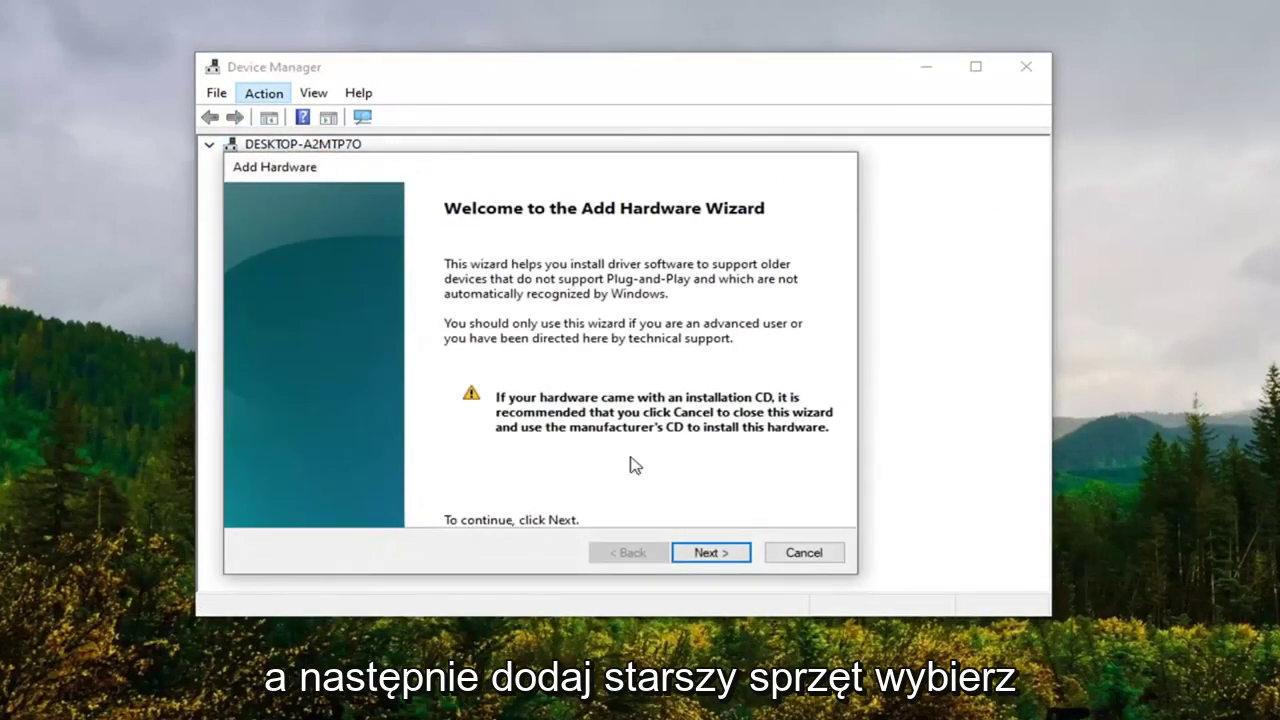
Choose to install hardware manually selected from a list, with Display adapters as the hardware type
click(723, 553)
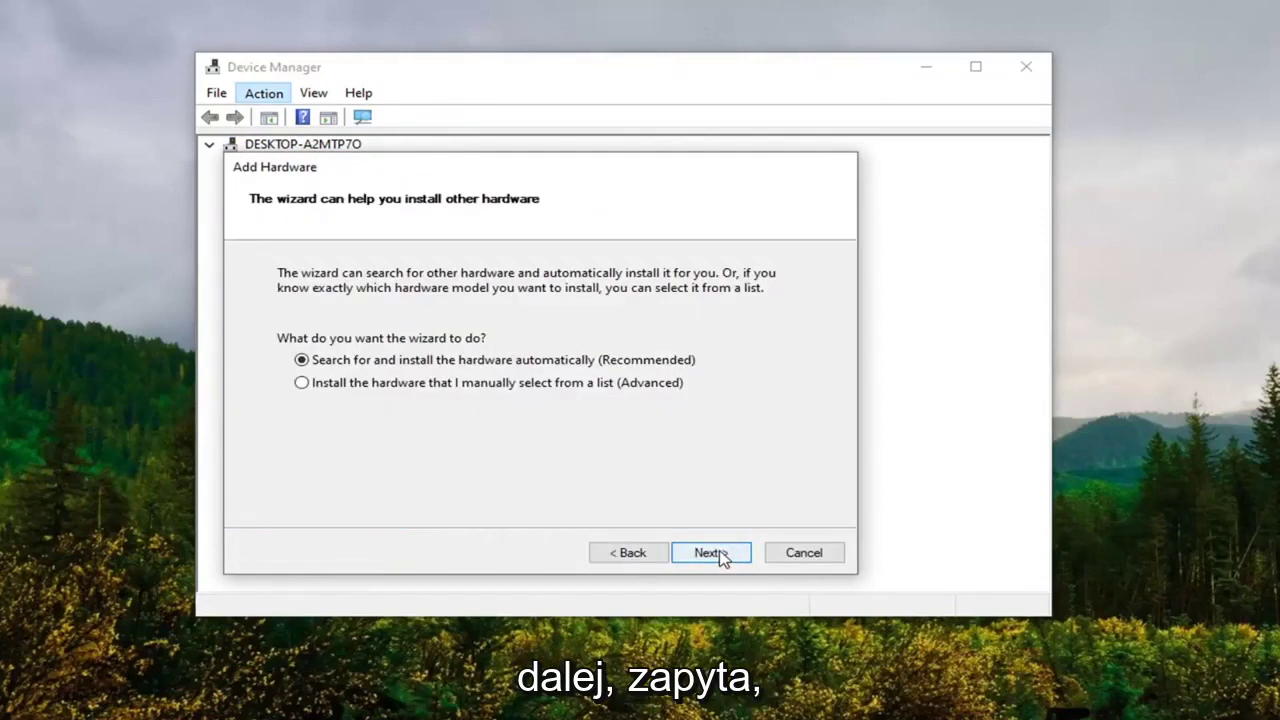
click(330, 386)
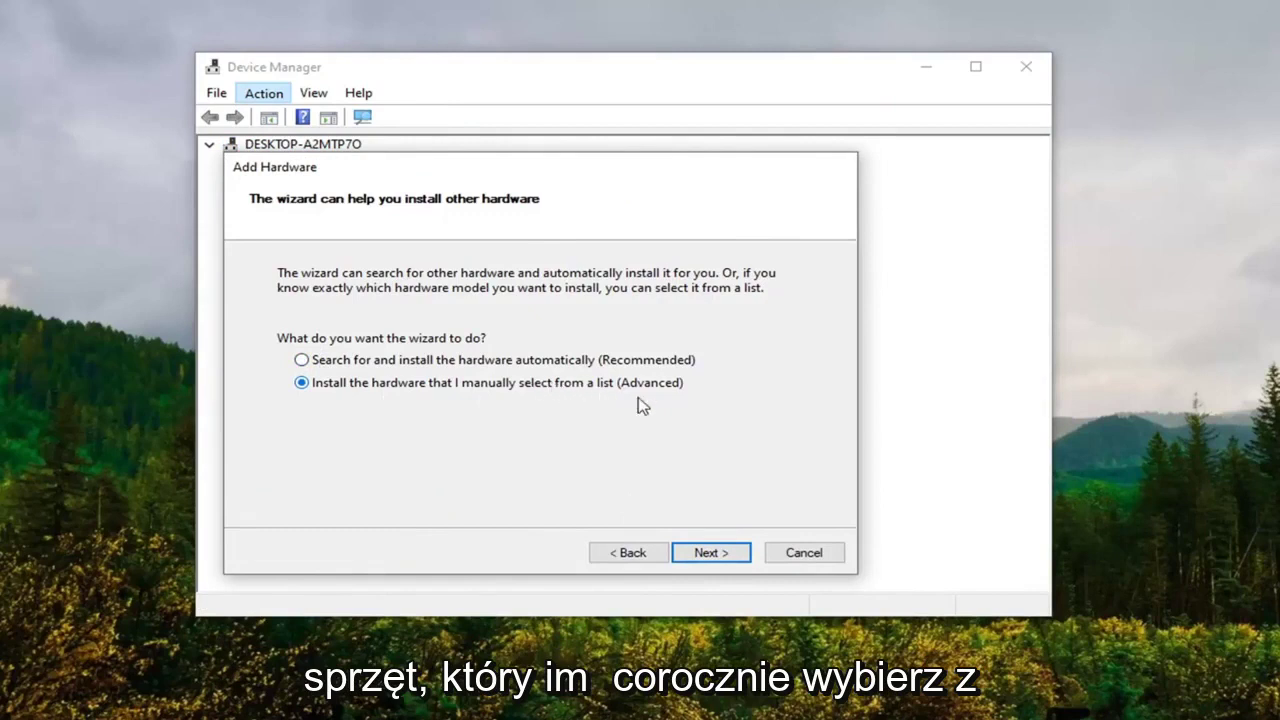
click(736, 557)
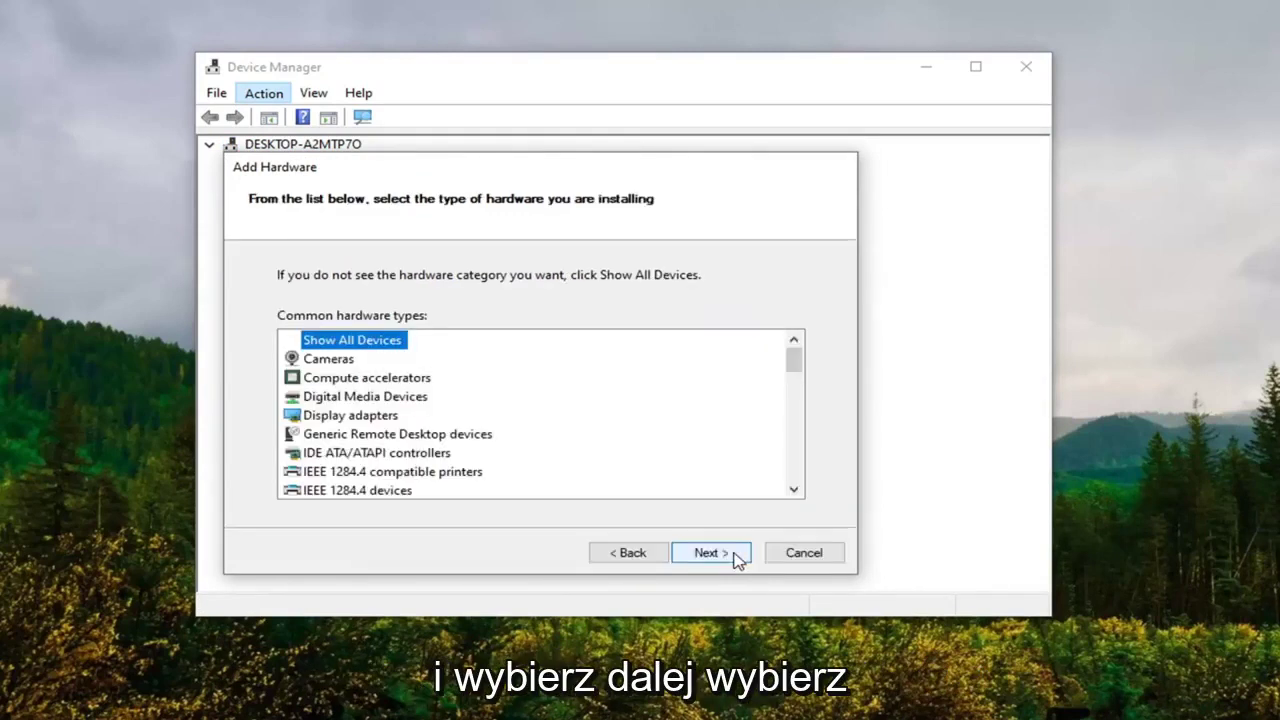
click(349, 418)
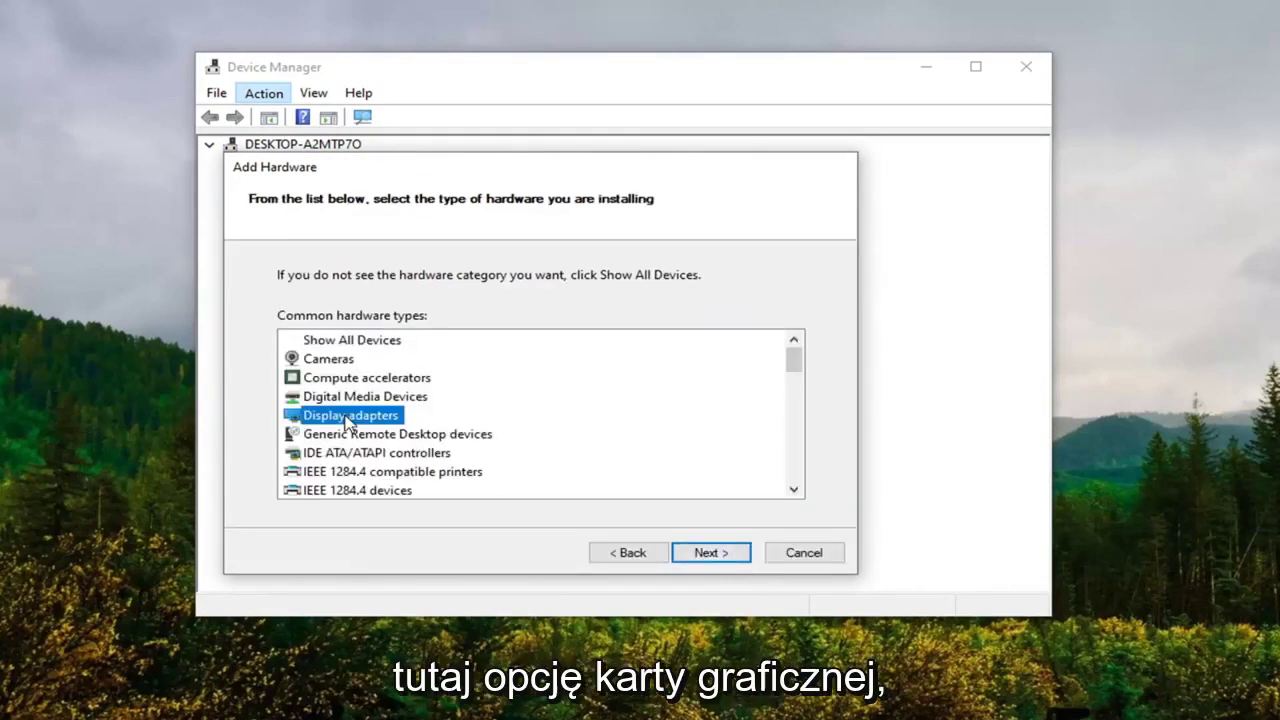
click(720, 556)
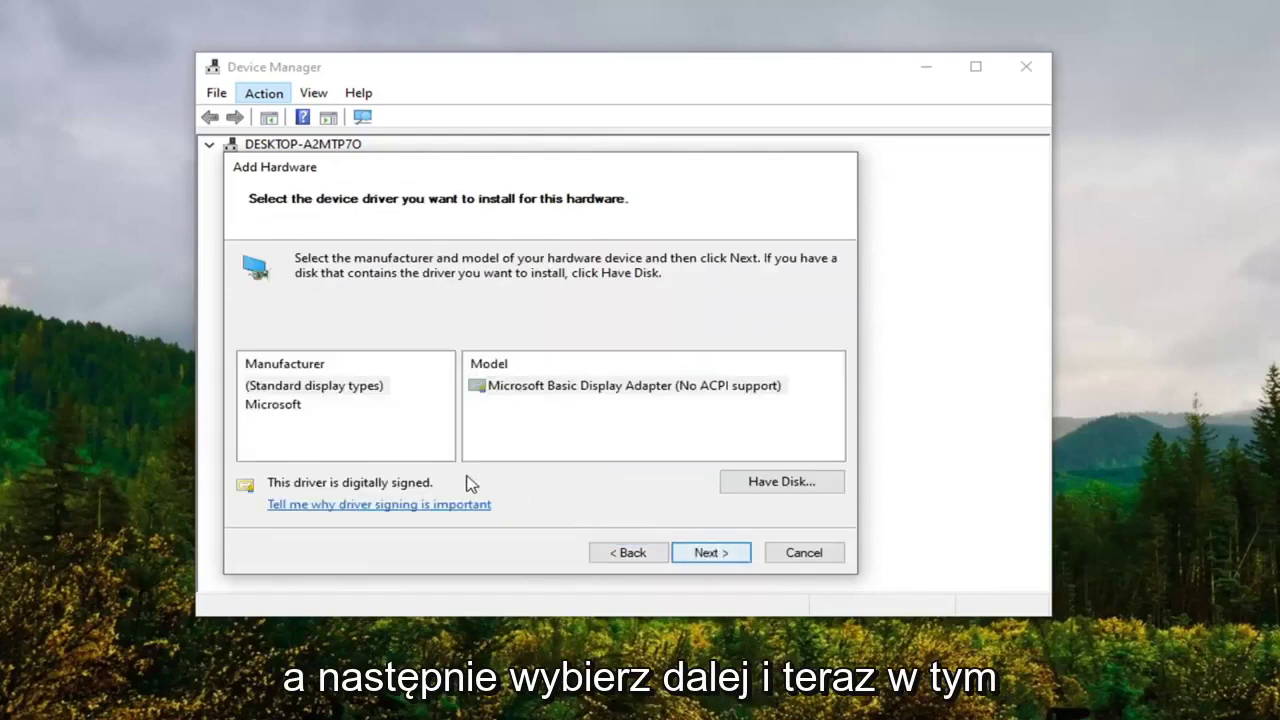
Choose Microsoft as the manufacturer and Microsoft Remote Display Adapter as the model for the new hardware
click(280, 406)
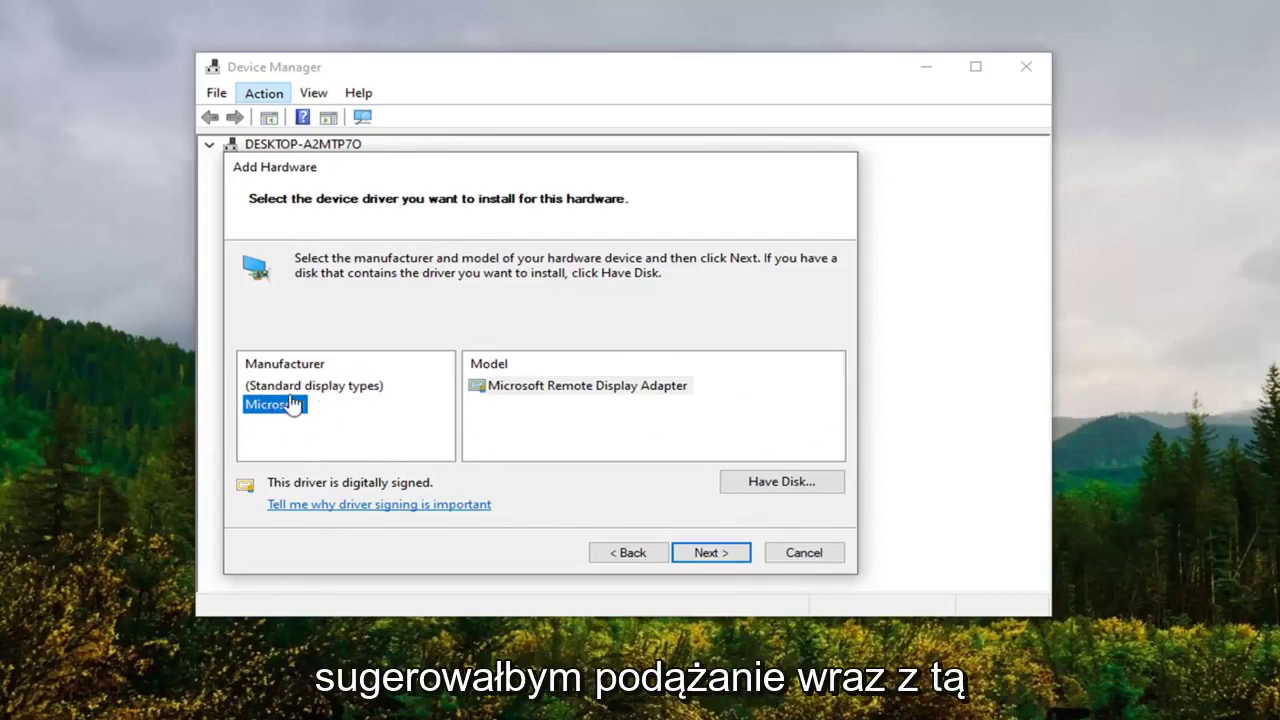
click(566, 385)
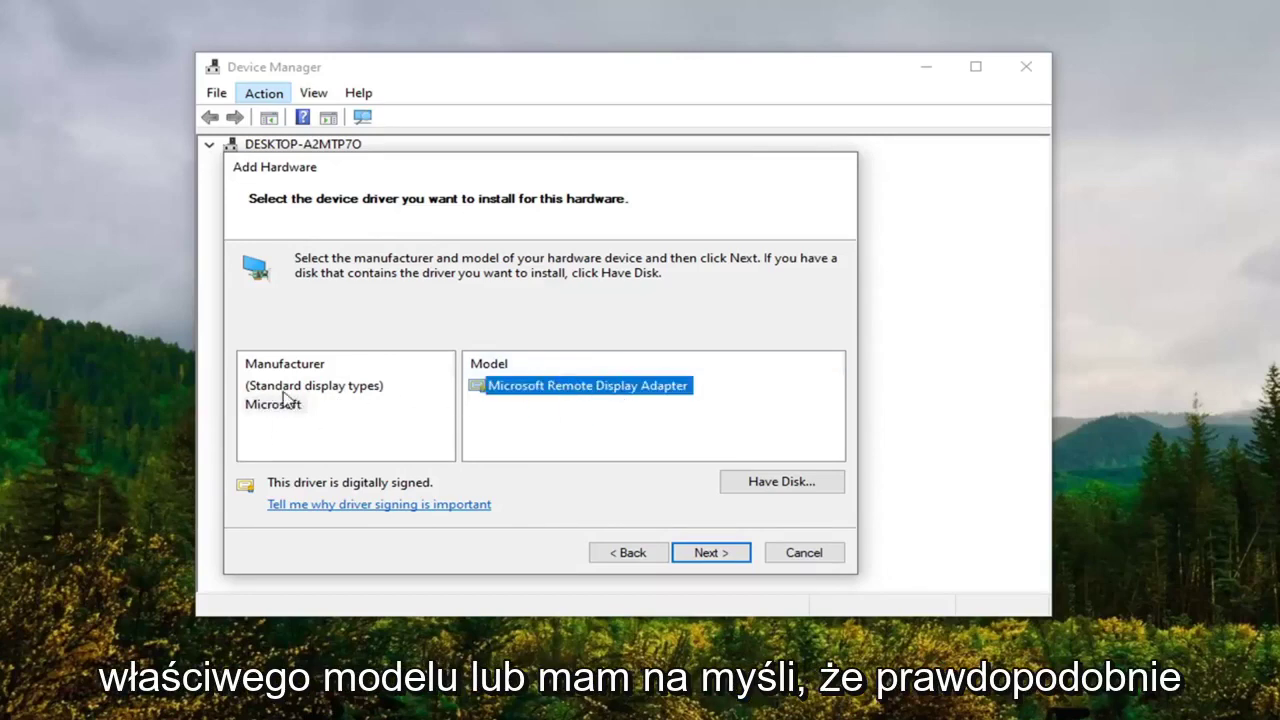
click(289, 403)
click(611, 391)
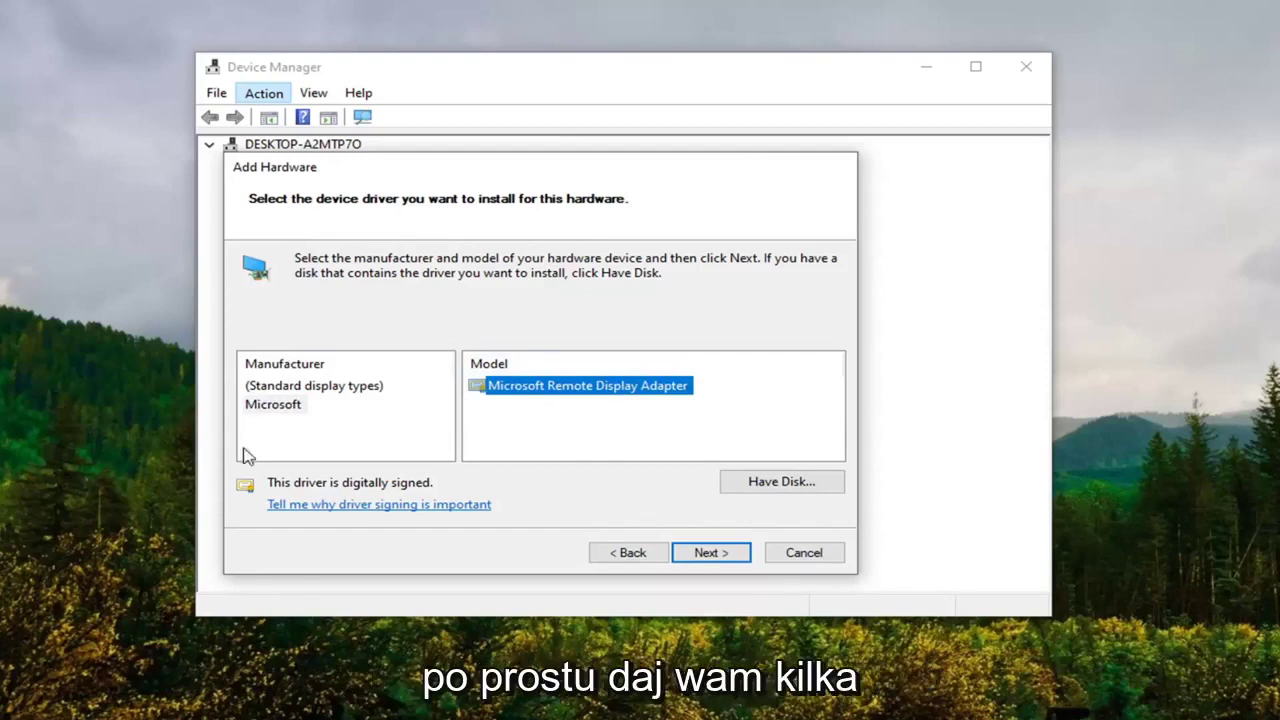
click(273, 404)
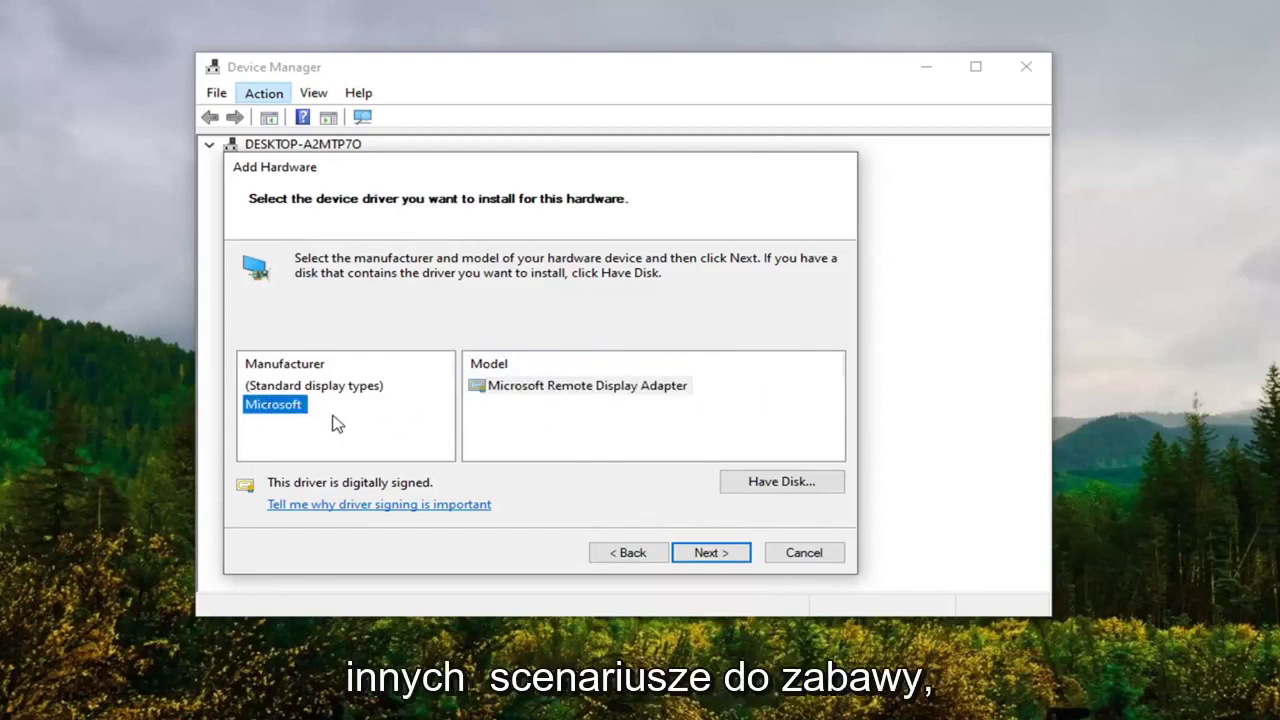
click(585, 388)
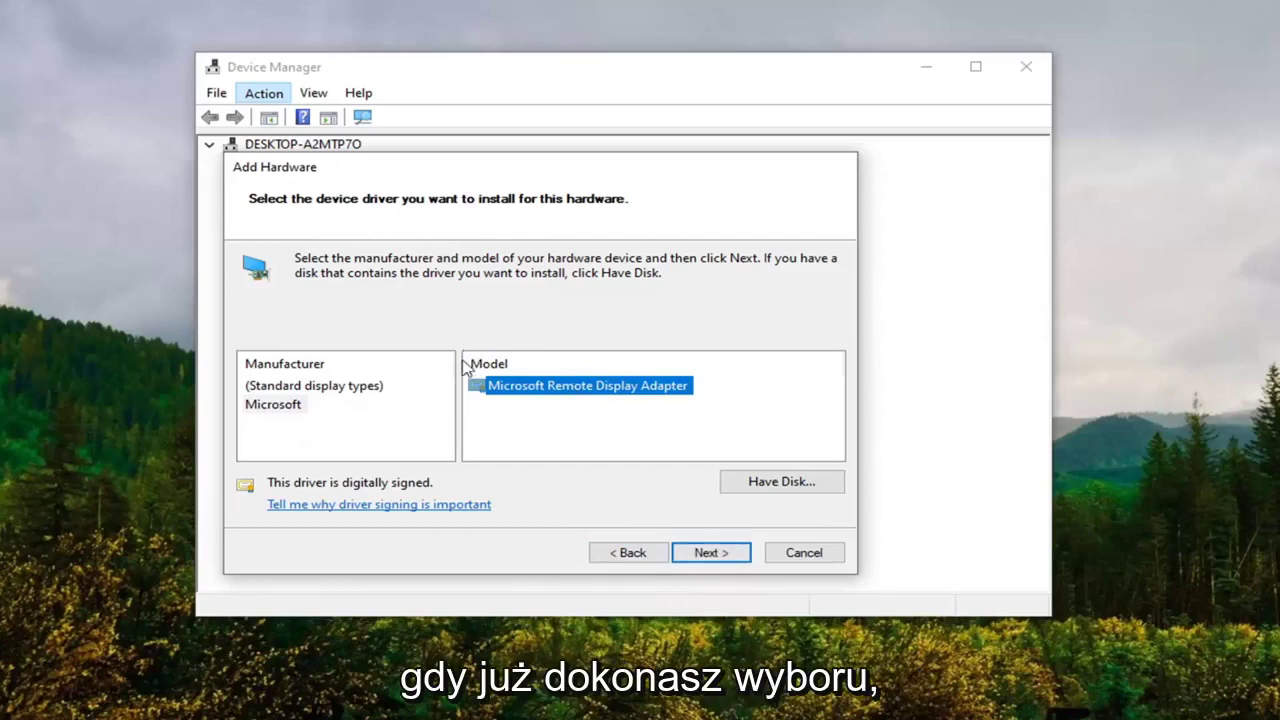
Install the selected Microsoft Remote Display Adapter and finish the Add Hardware wizard
click(700, 555)
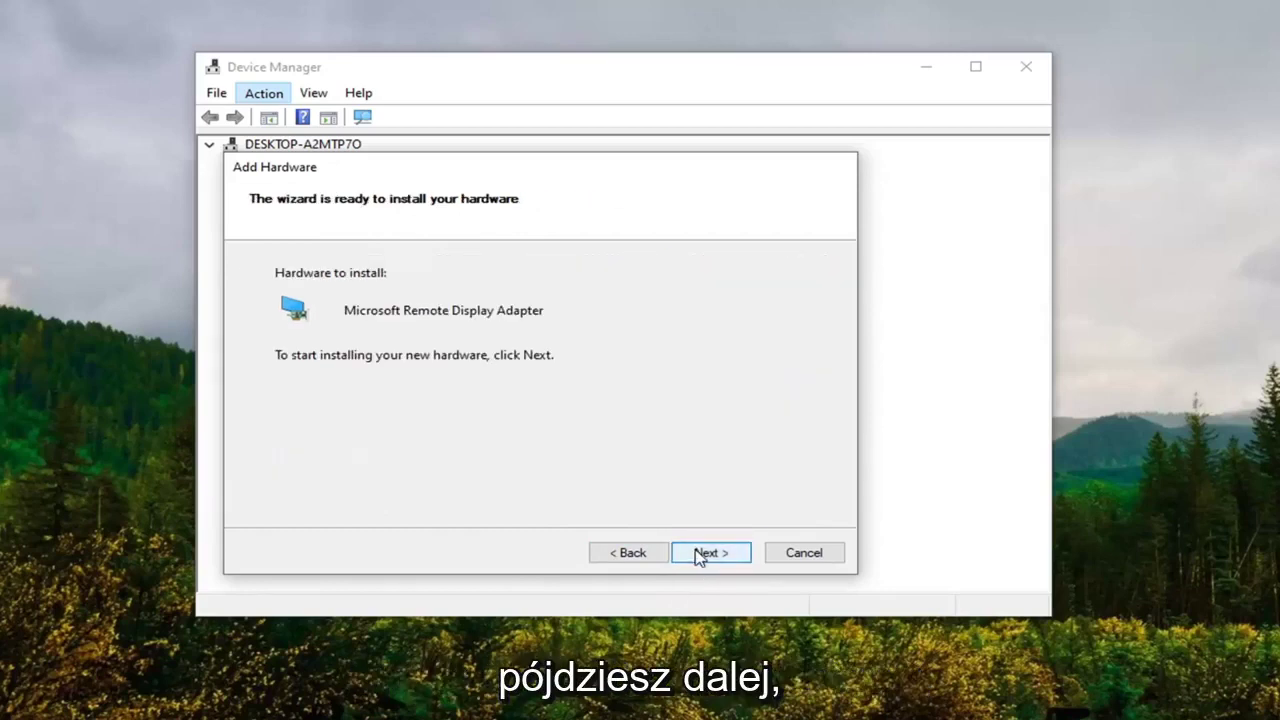
click(706, 552)
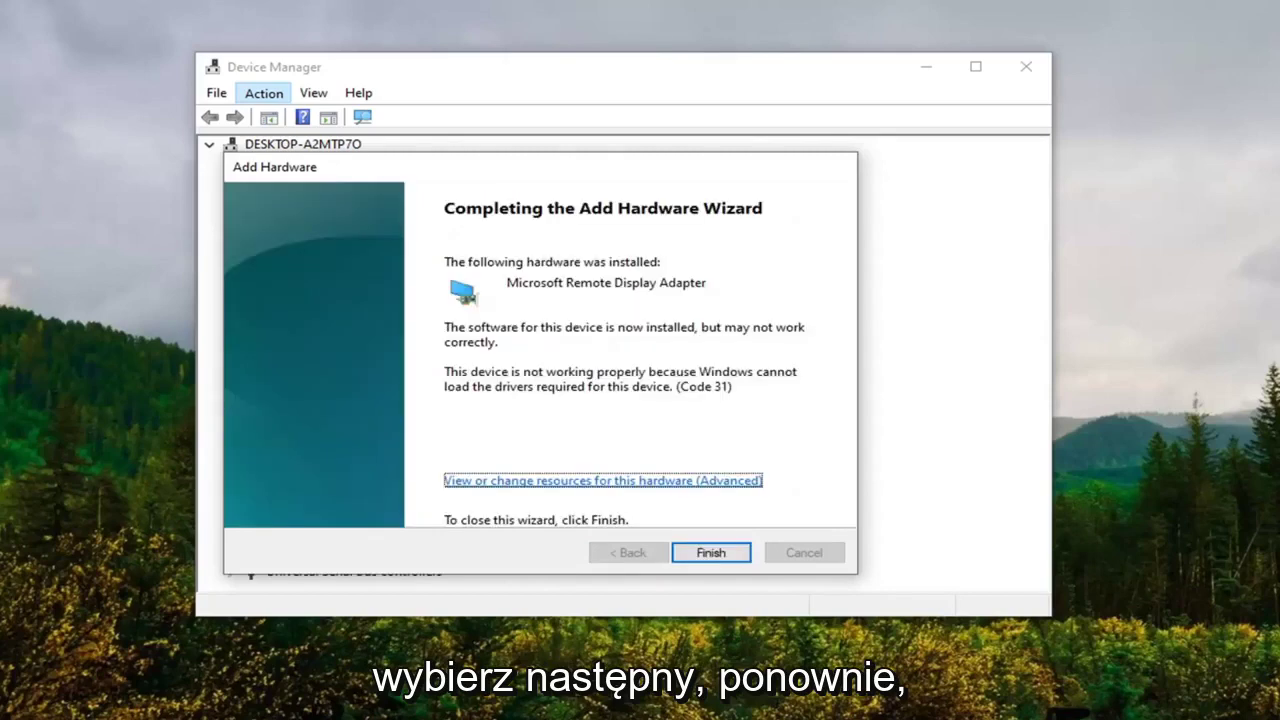
click(712, 556)
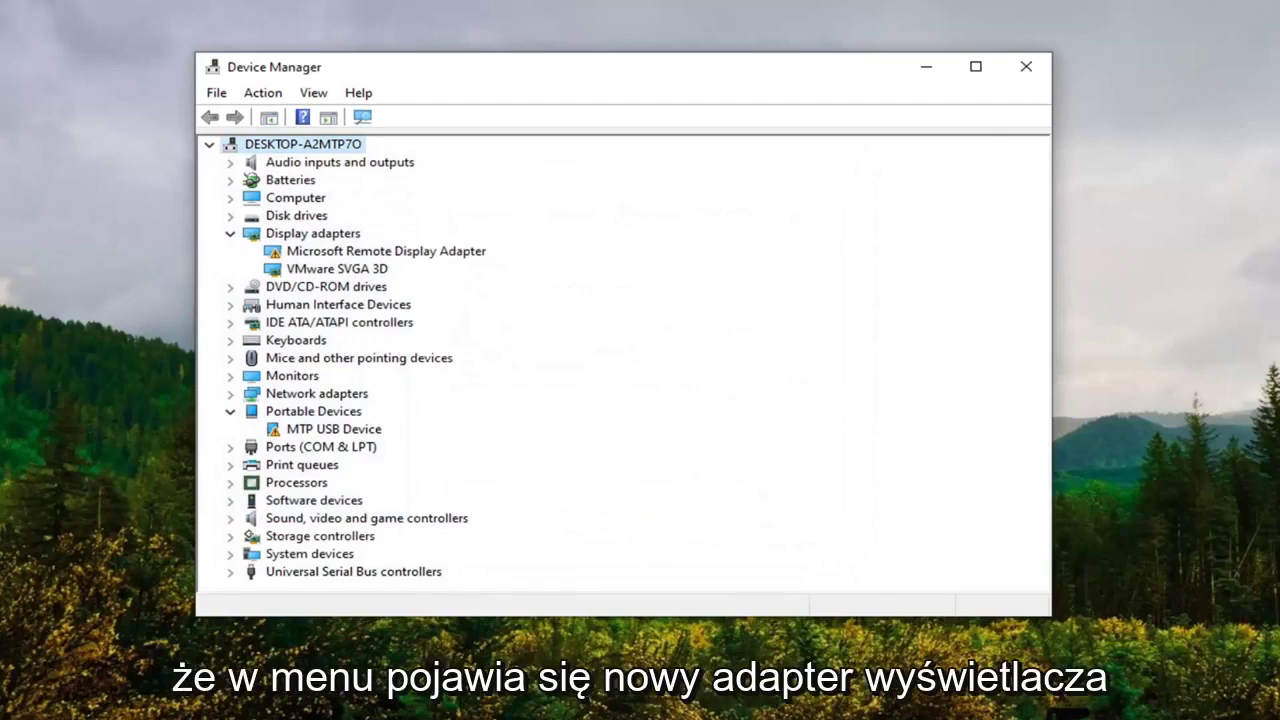
Start a driver update for the Microsoft Remote Display Adapter, browsing the list of drivers available on the computer
click(314, 251)
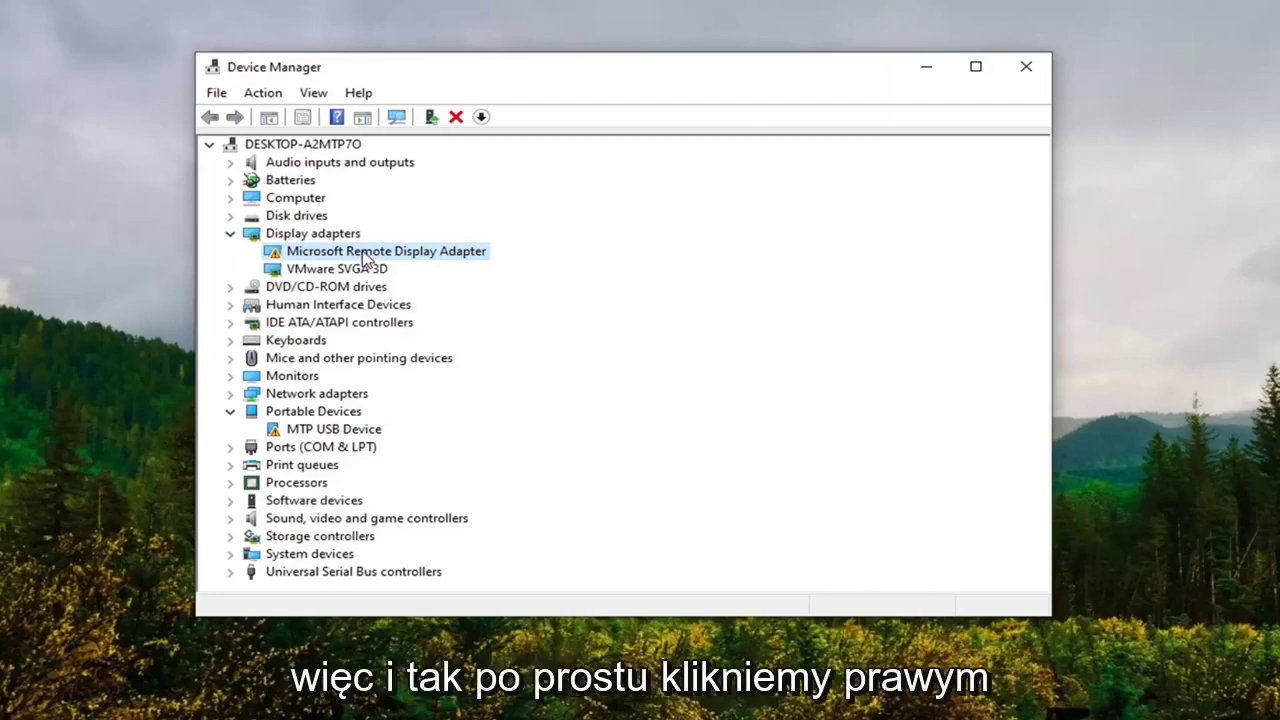
right_click(366, 257)
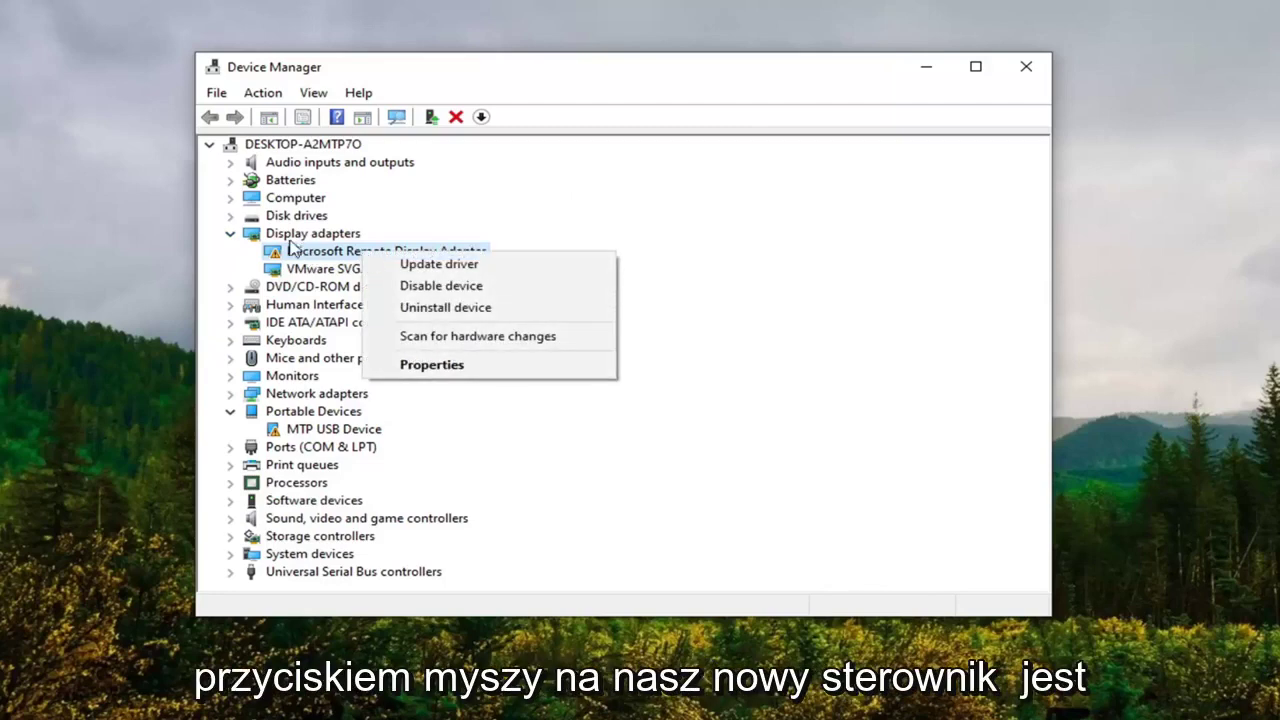
click(428, 263)
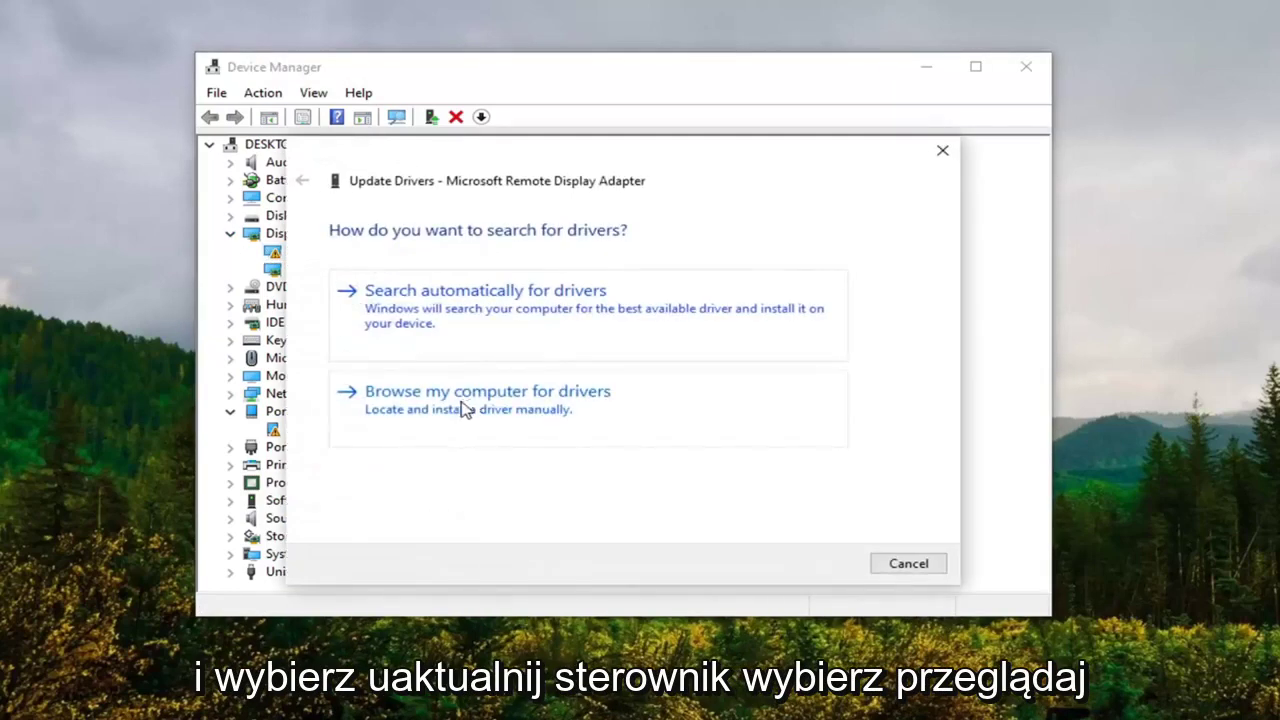
click(481, 411)
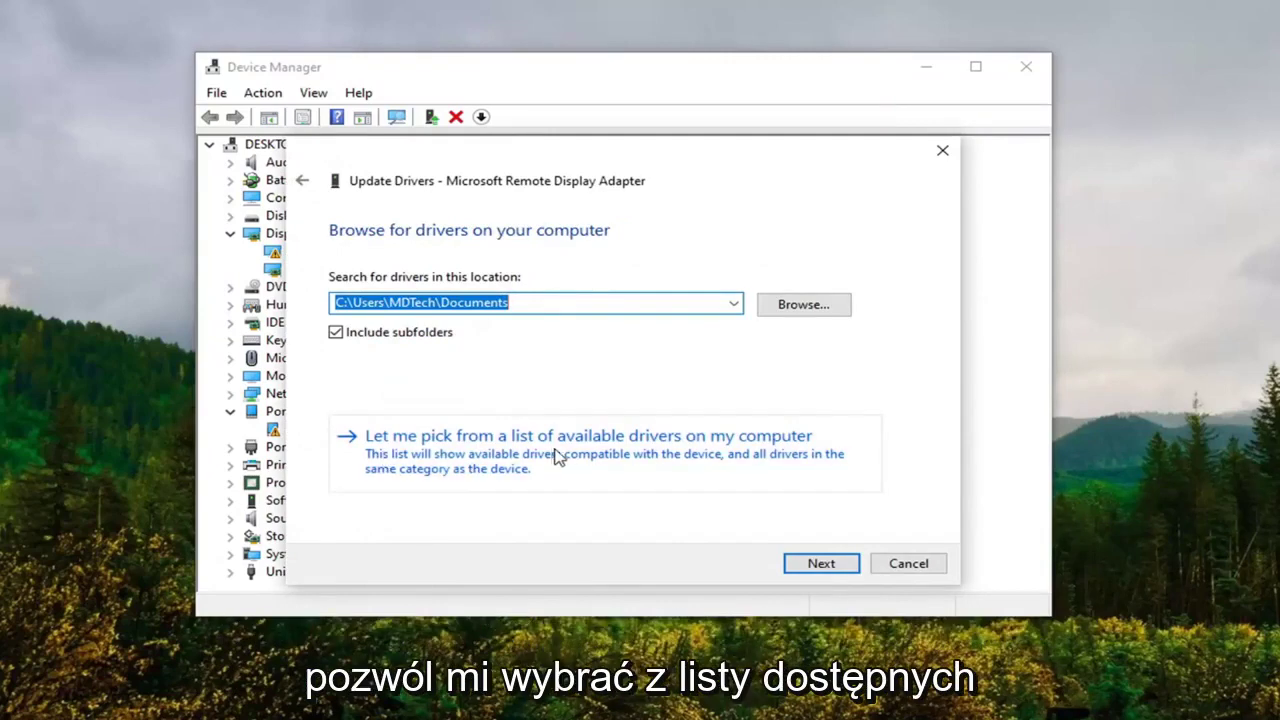
click(689, 457)
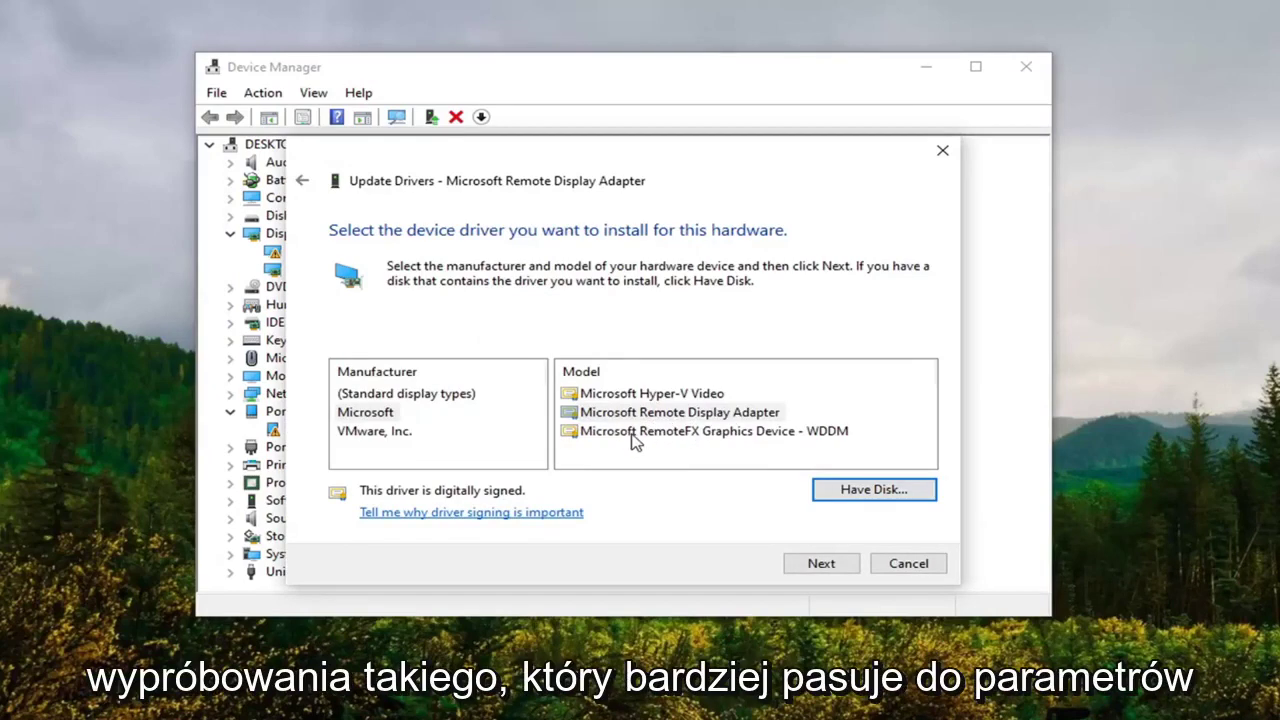
Install the Microsoft Remote Display Adapter model from the driver list and close the update wizard
click(664, 413)
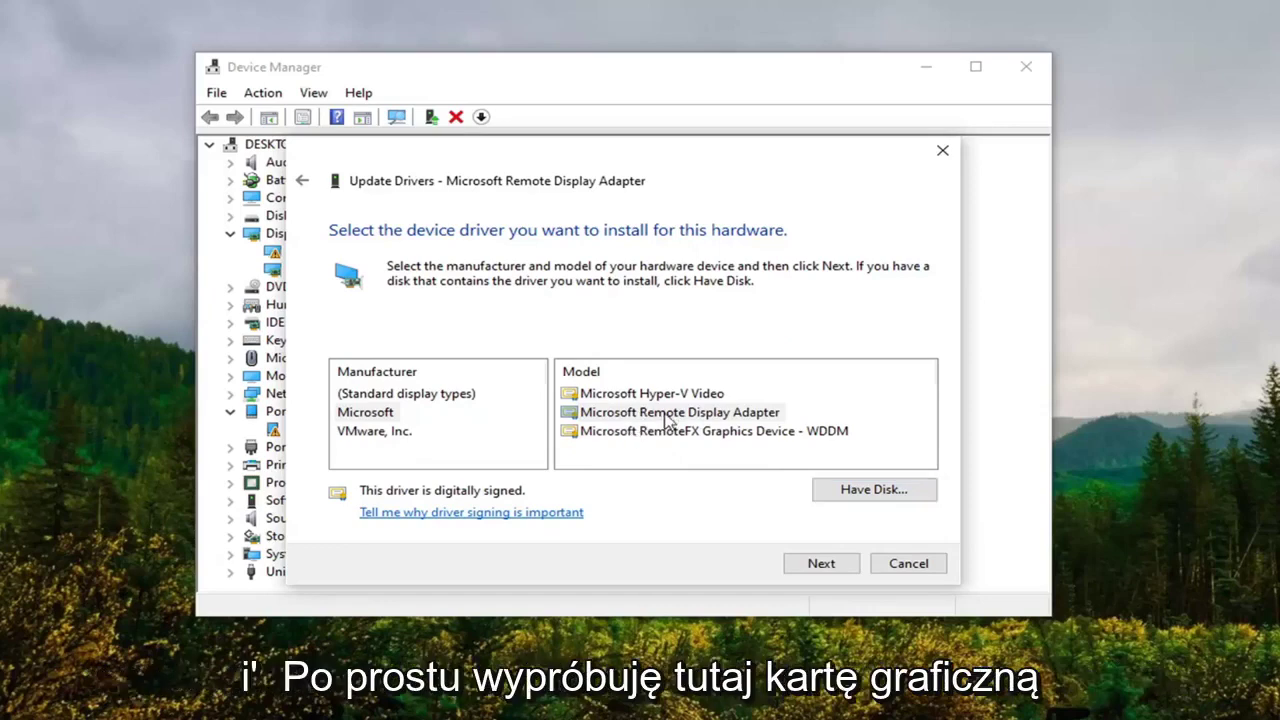
click(823, 566)
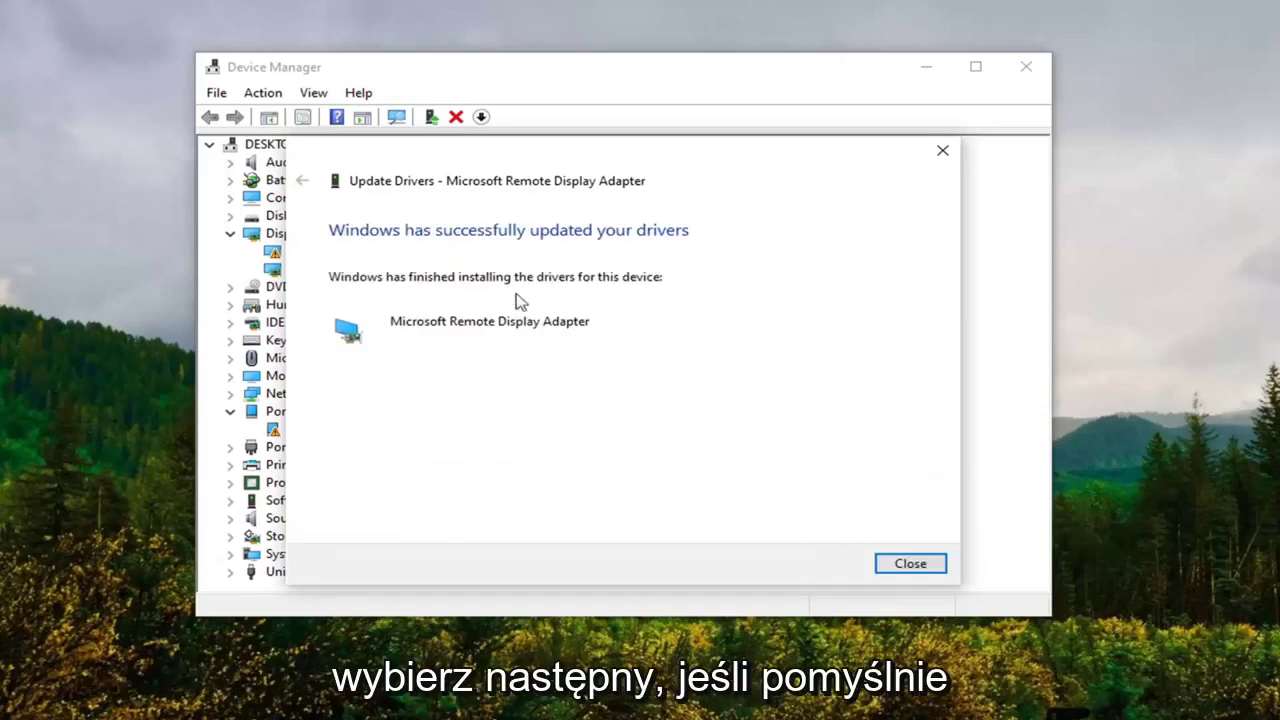
click(918, 563)
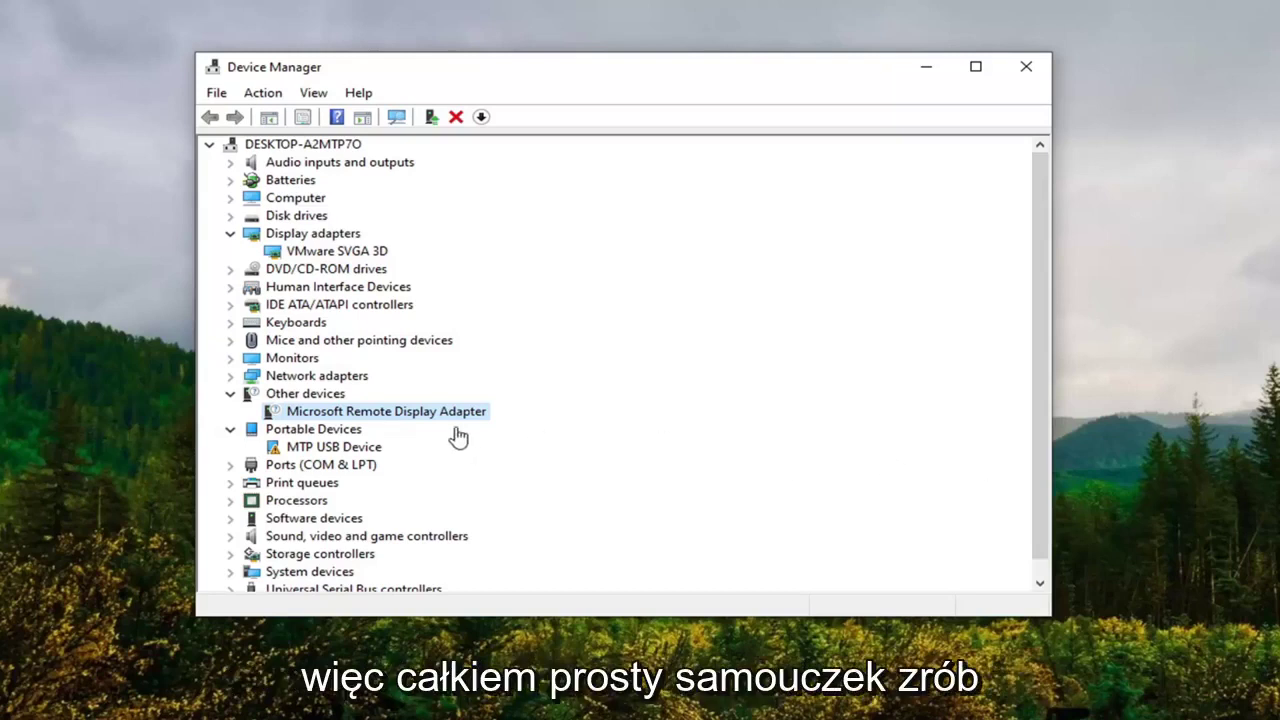
Collapse the Portable Devices, Other devices and Display adapters categories, and close Device Manager
click(230, 429)
click(230, 393)
click(230, 233)
click(280, 144)
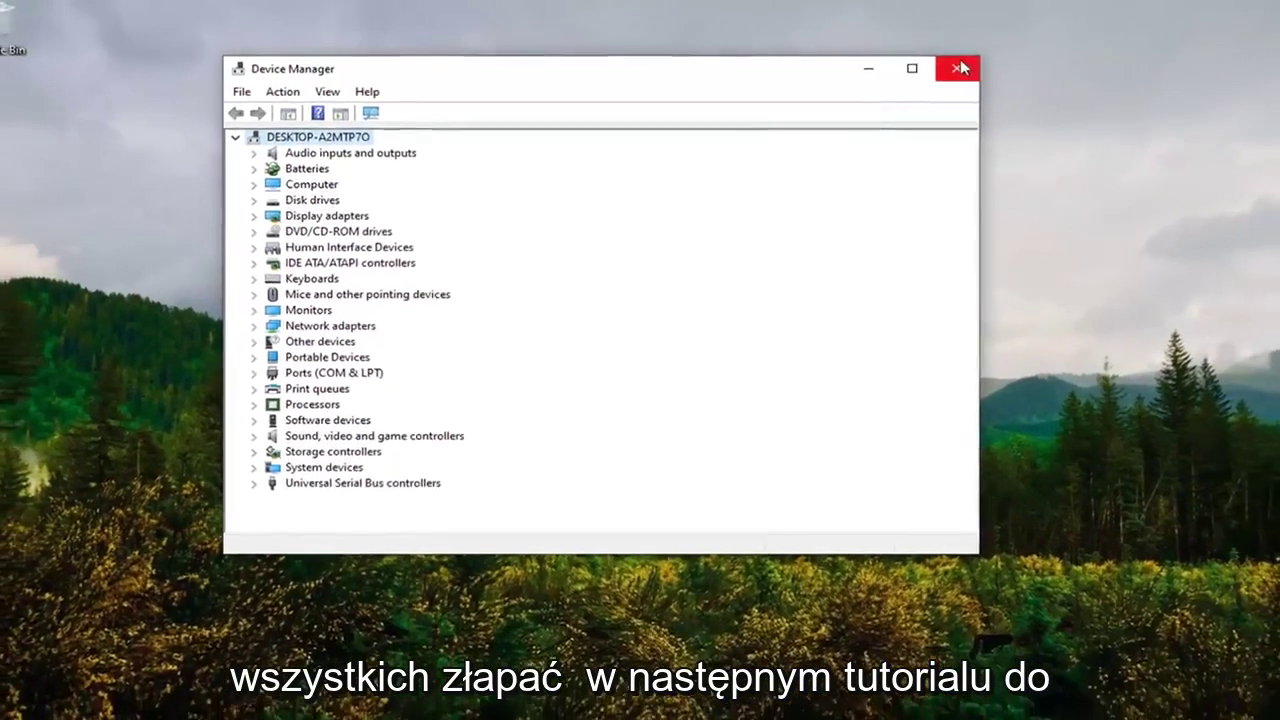
click(1026, 66)
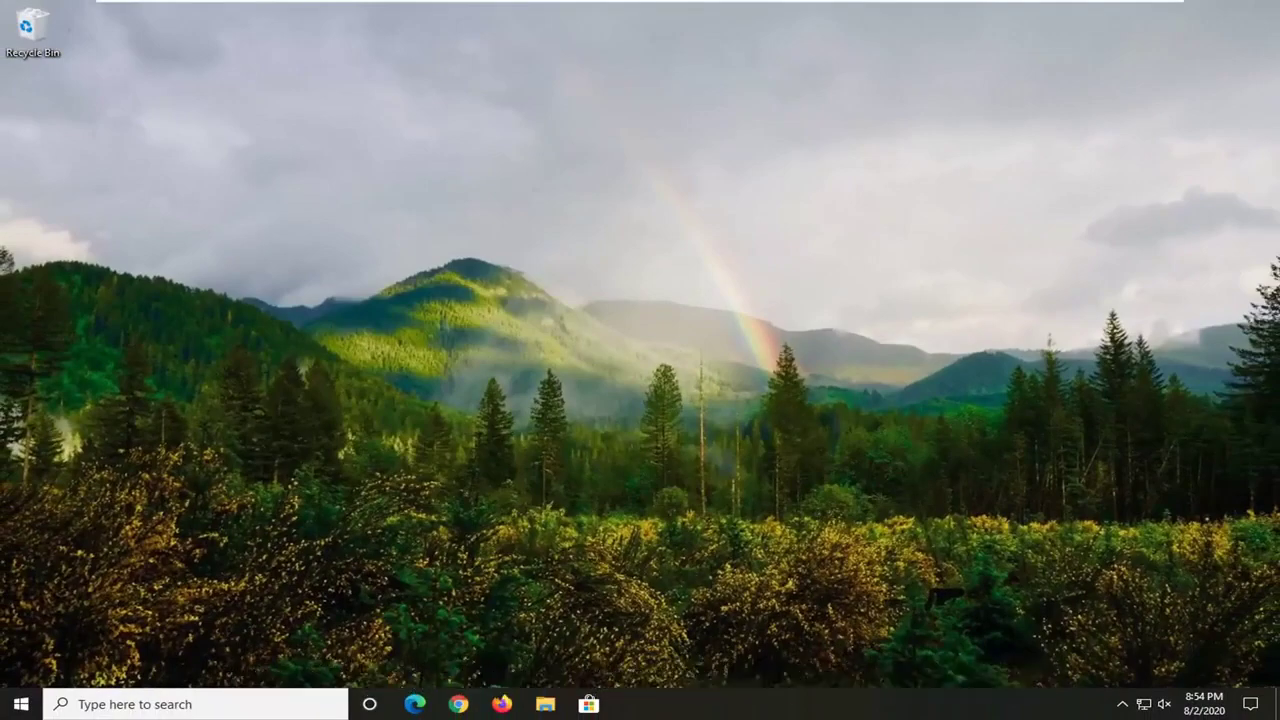